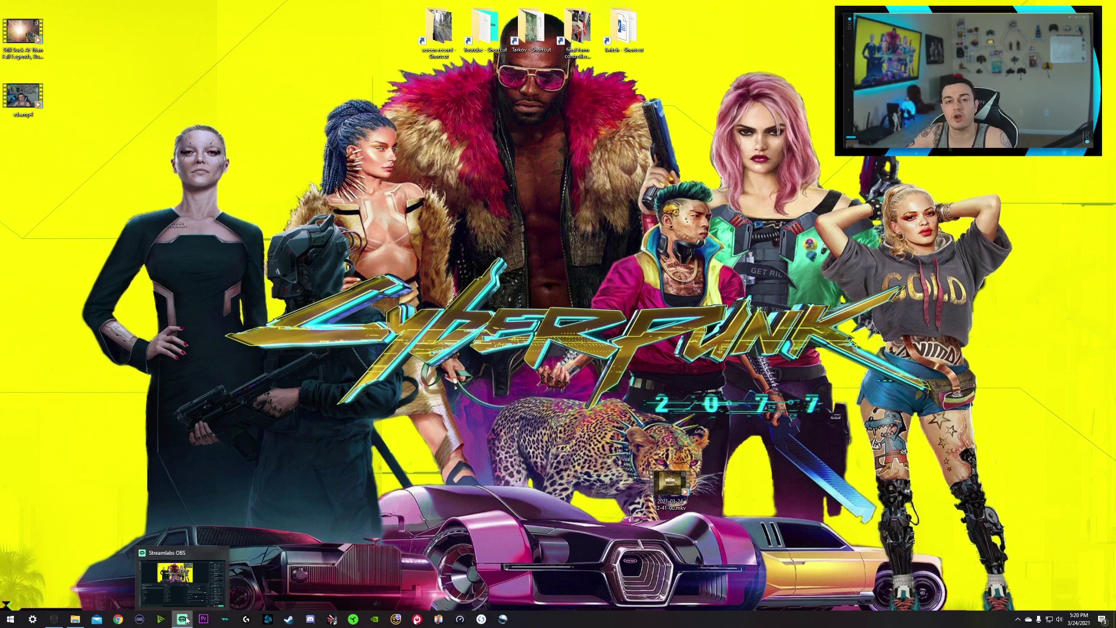
Set the Streamlabs OBS shortcut's Compatibility option 'Run this program as an administrator' and apply it
right_click(183, 621)
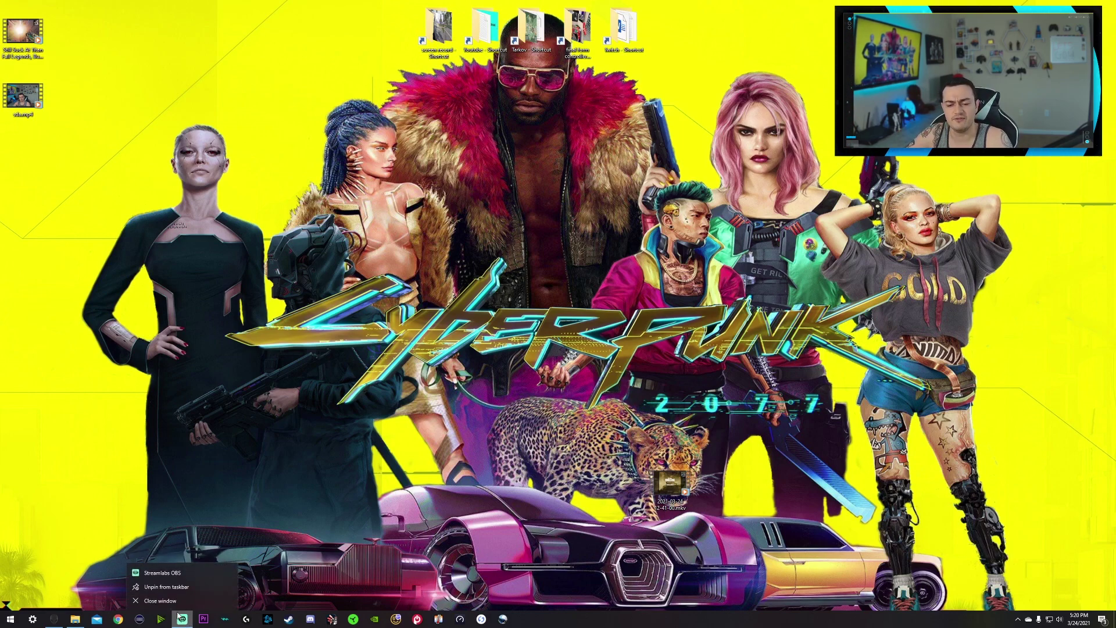
right_click(157, 573)
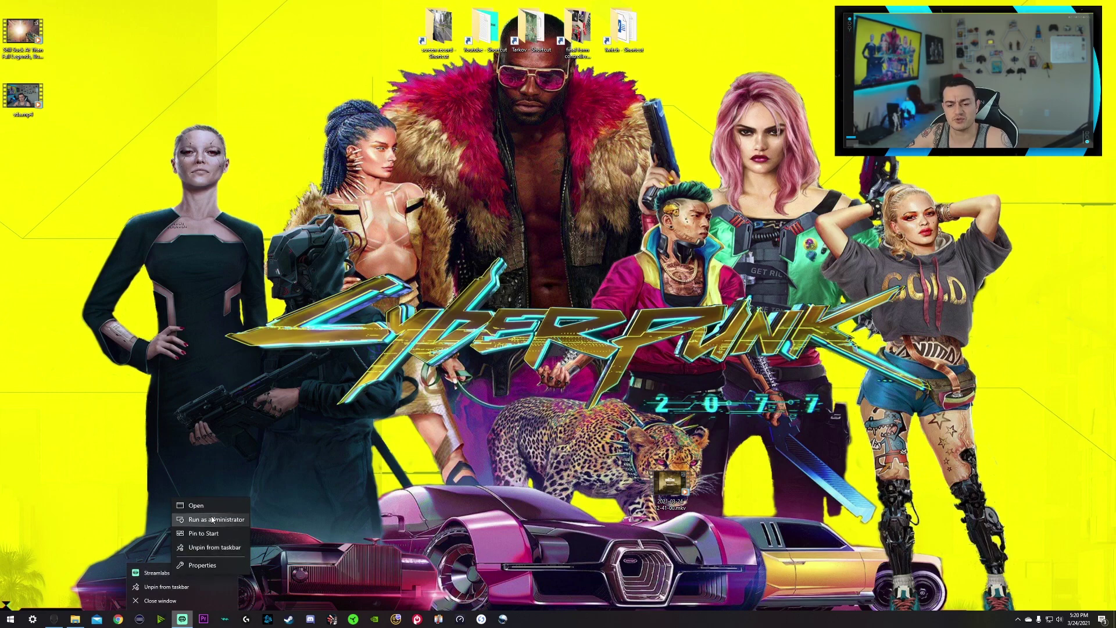
click(196, 506)
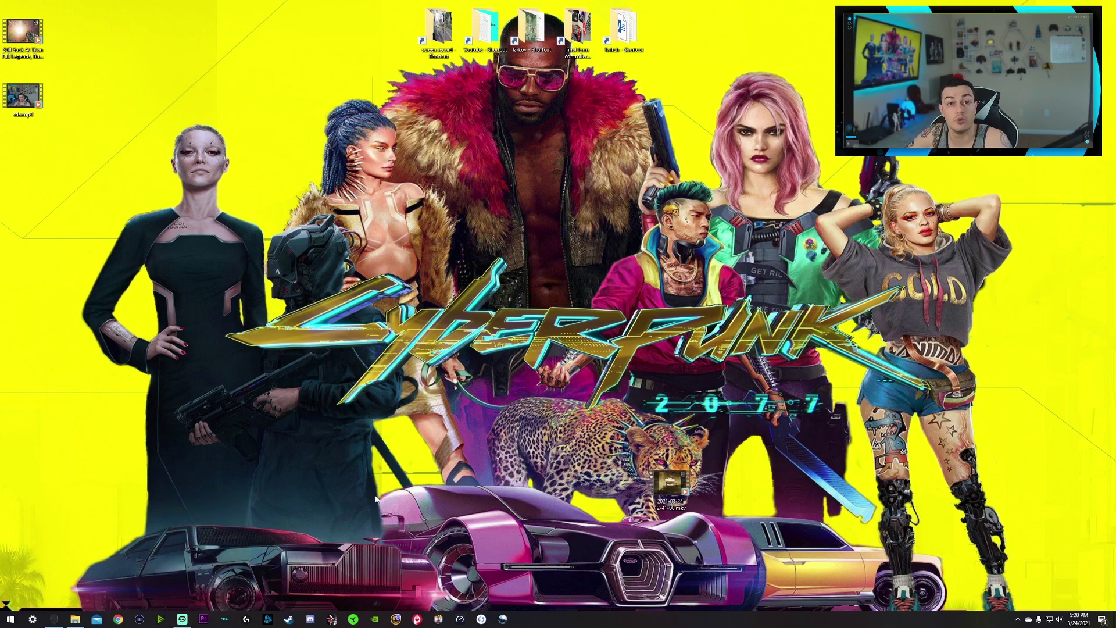
right_click(182, 620)
right_click(161, 573)
click(181, 565)
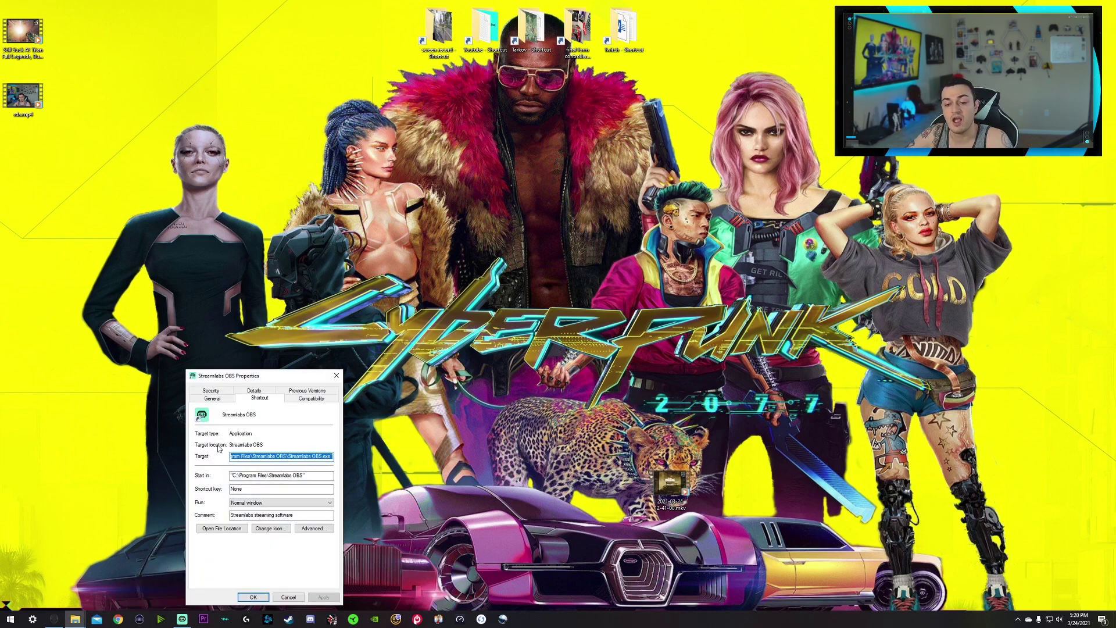
click(305, 390)
click(305, 391)
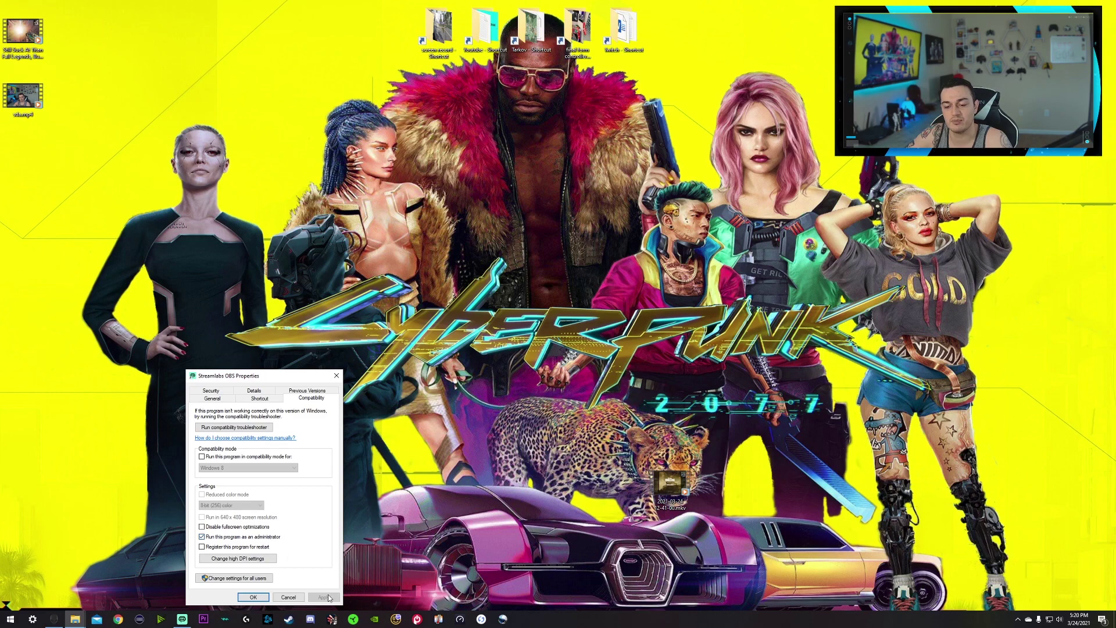
click(252, 598)
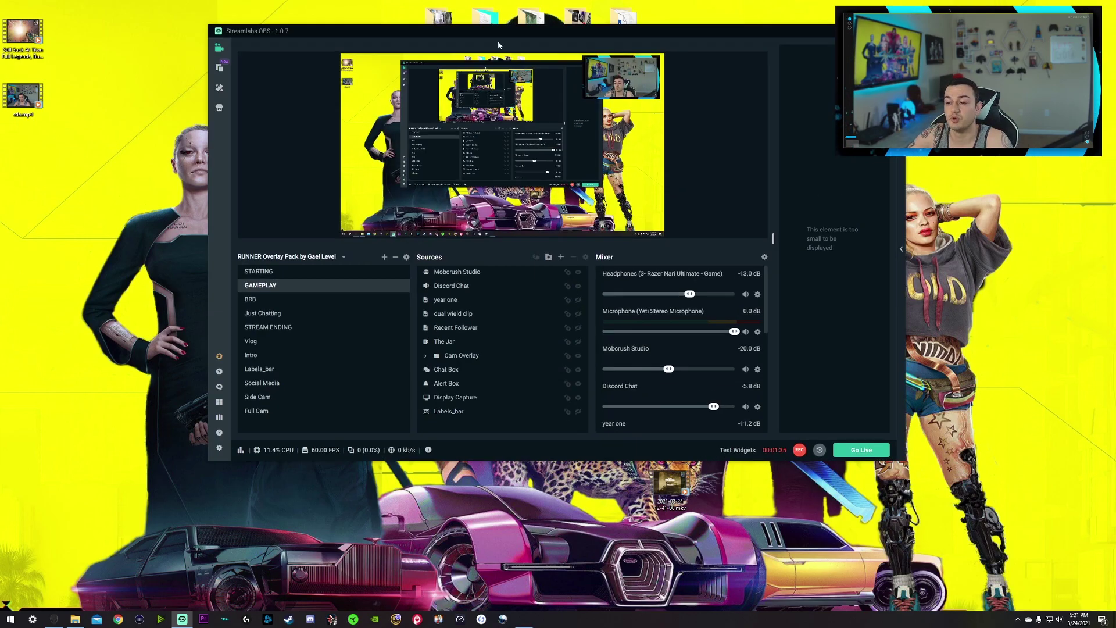
Move the Streamlabs OBS window and maximize it to full screen
drag(498, 41, 521, 163)
double_click(521, 162)
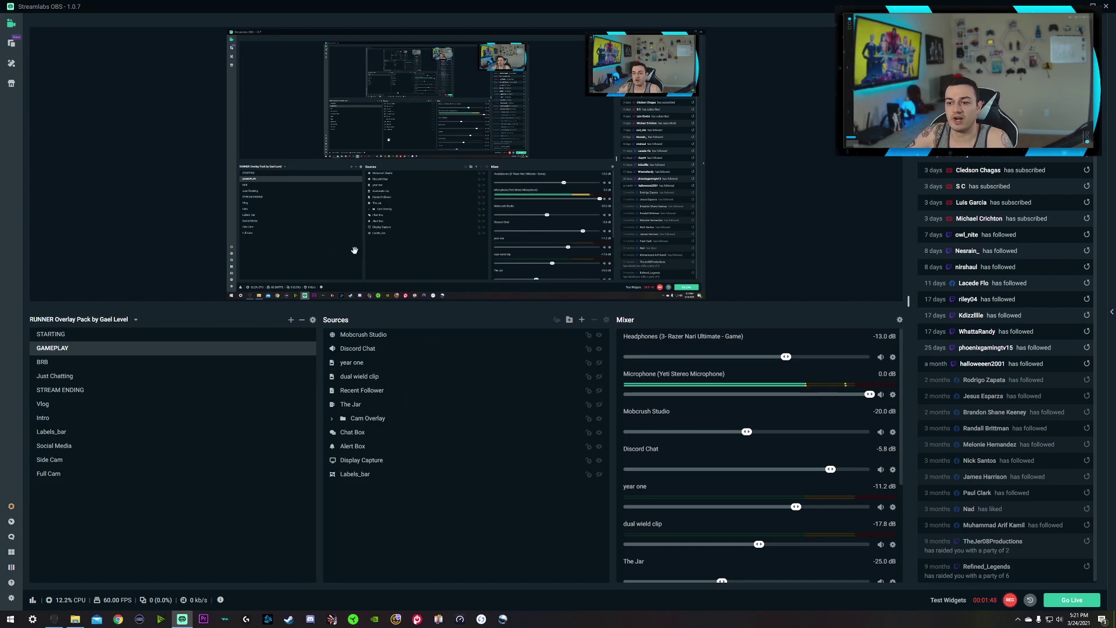
mouse_move(366, 404)
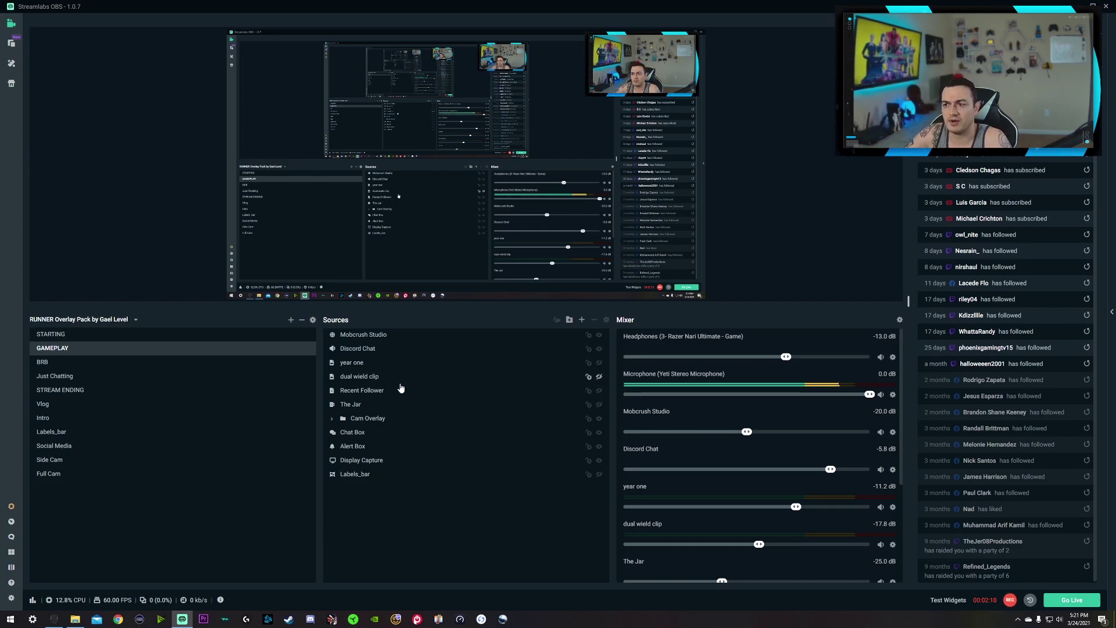
mouse_move(419, 391)
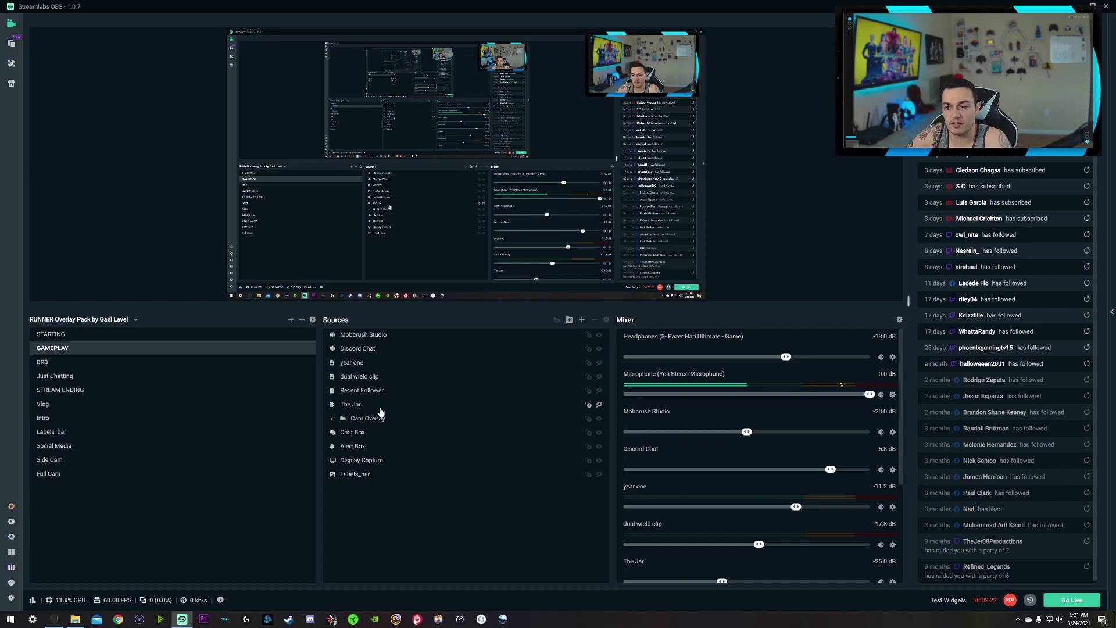
right_click(567, 227)
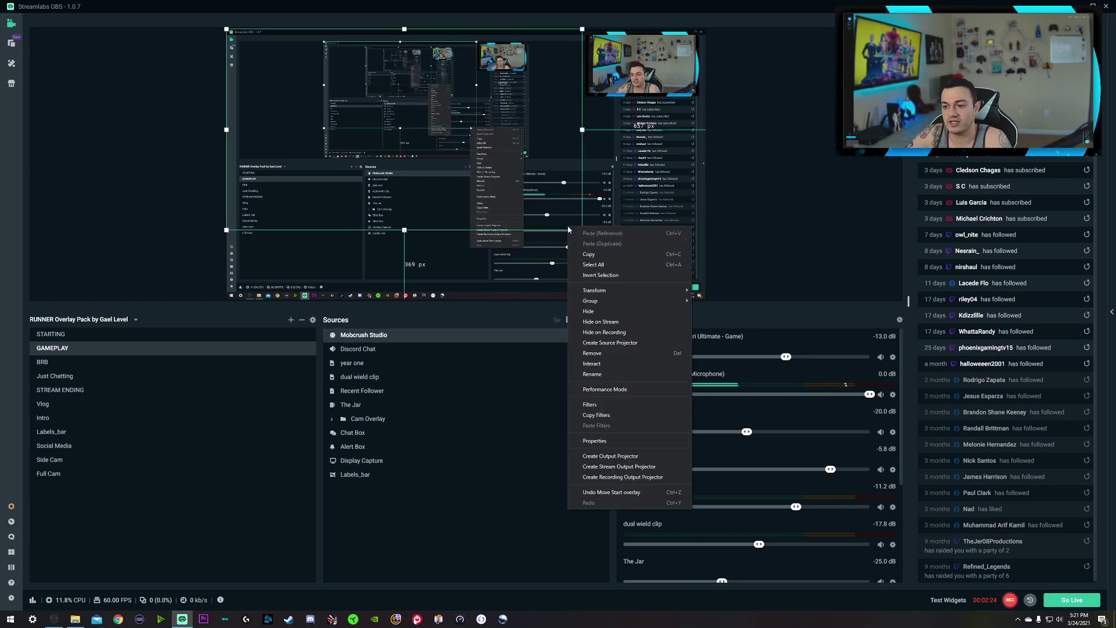
click(593, 390)
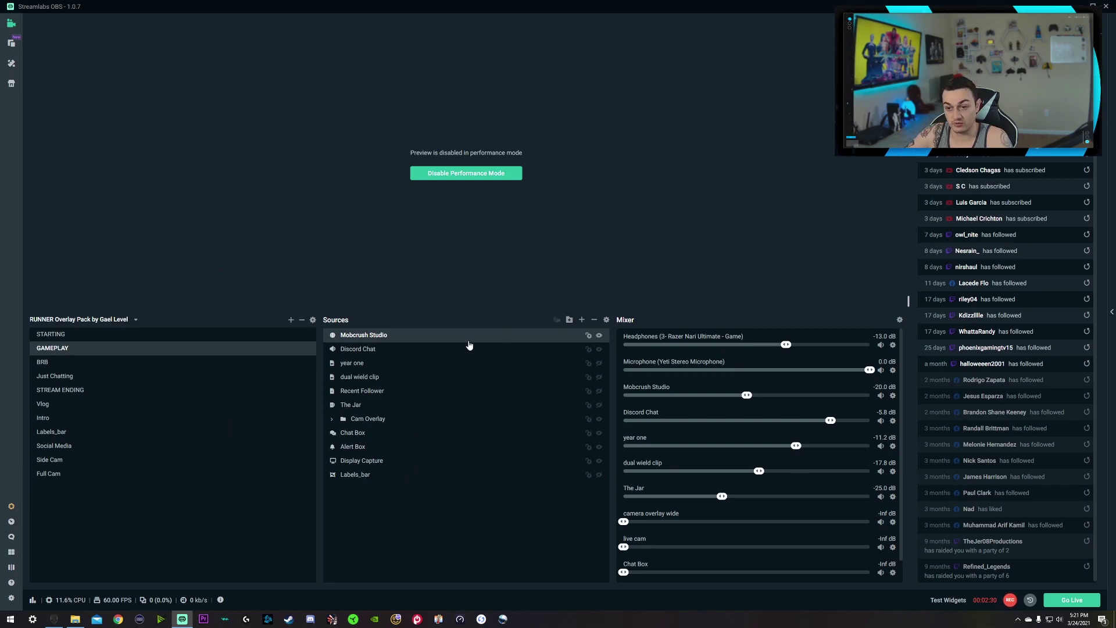
click(440, 173)
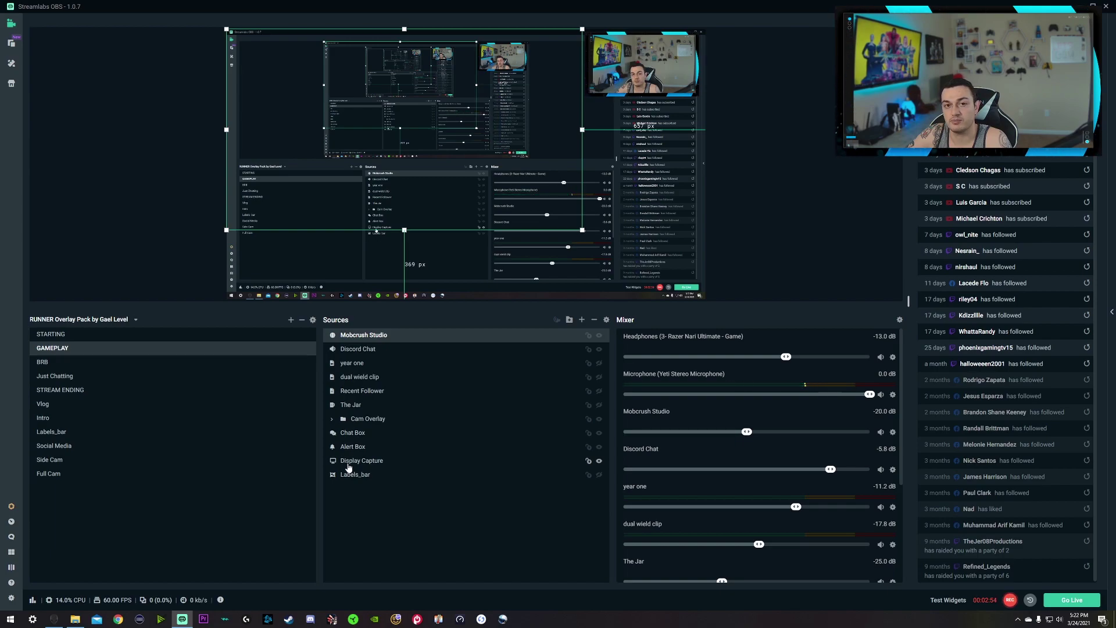
click(583, 323)
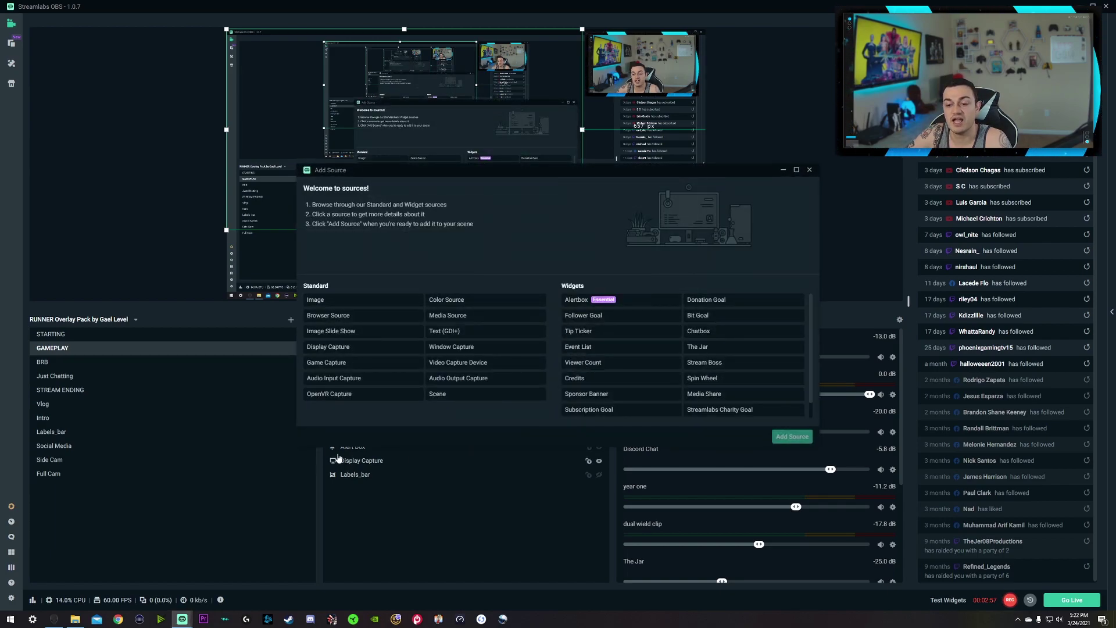
click(343, 363)
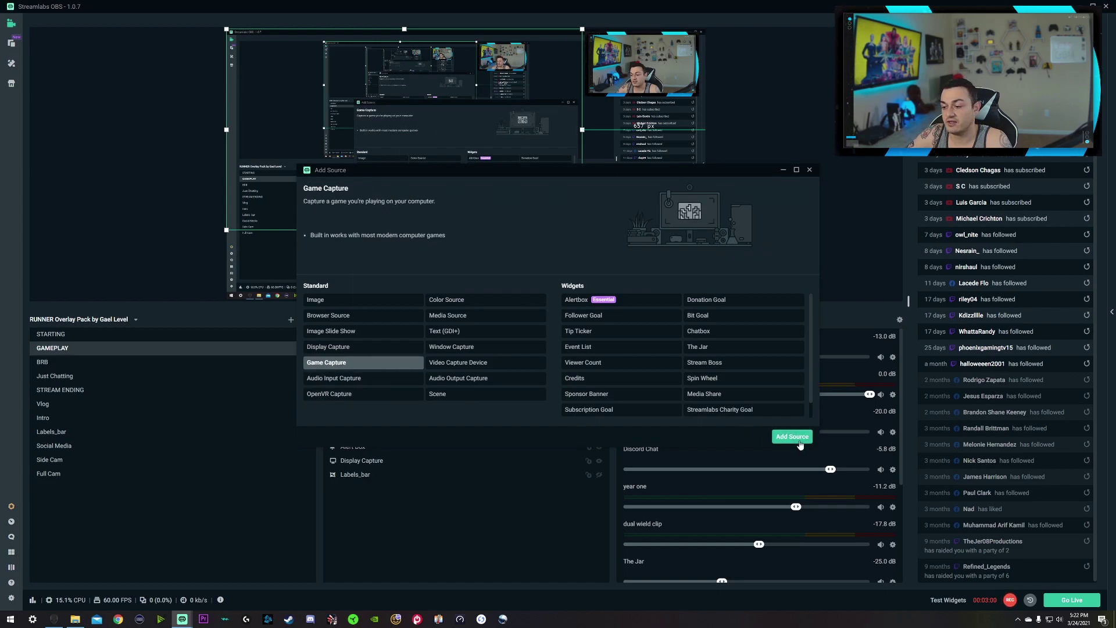
click(792, 437)
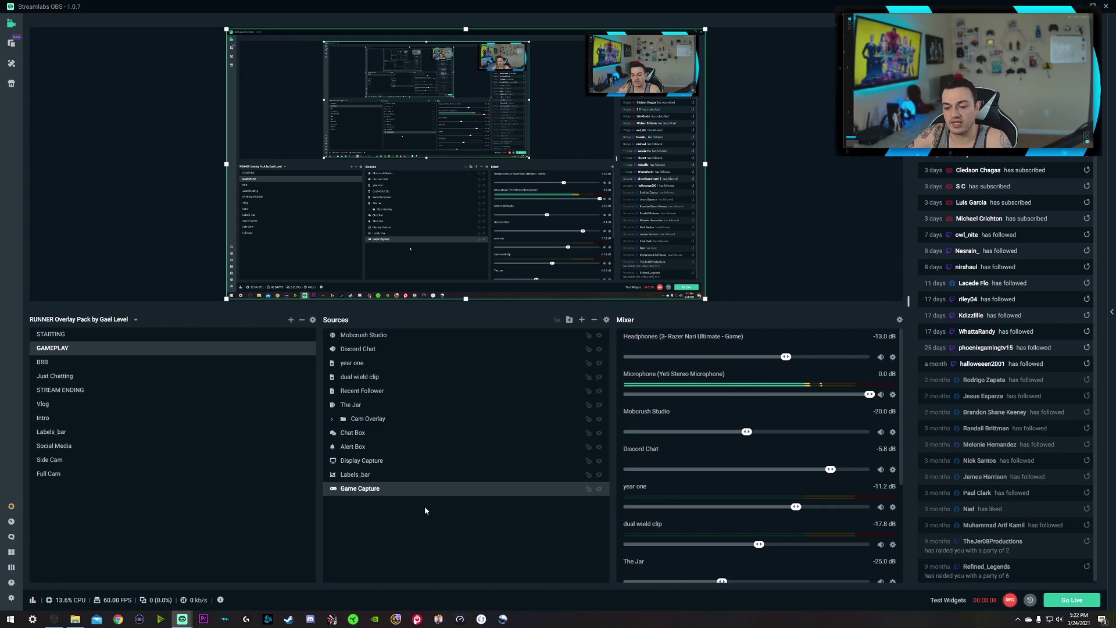
double_click(360, 489)
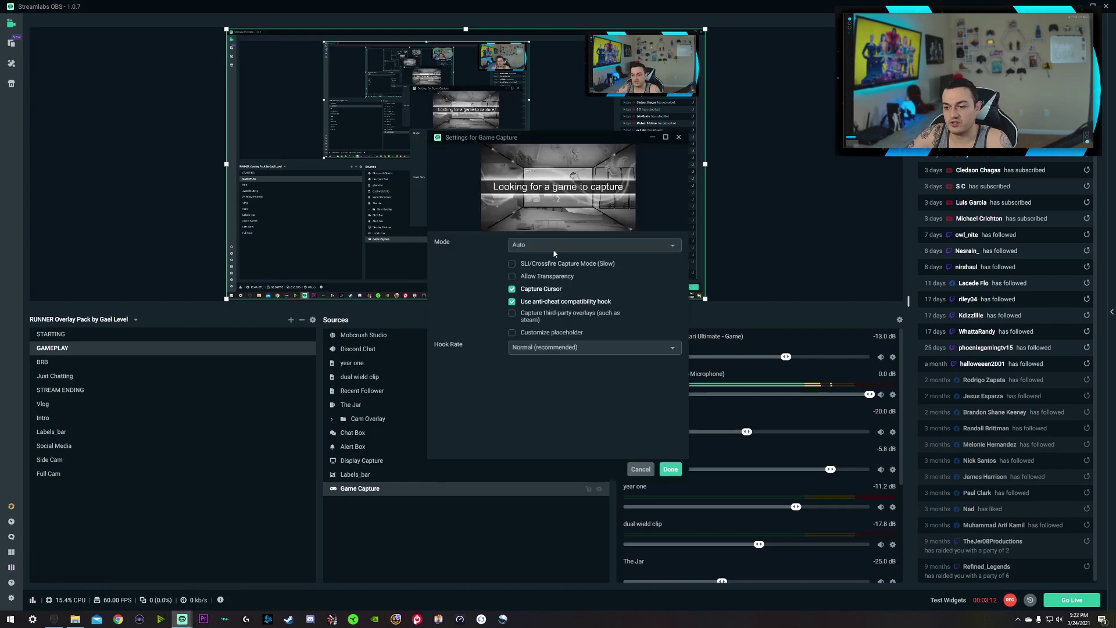
click(549, 245)
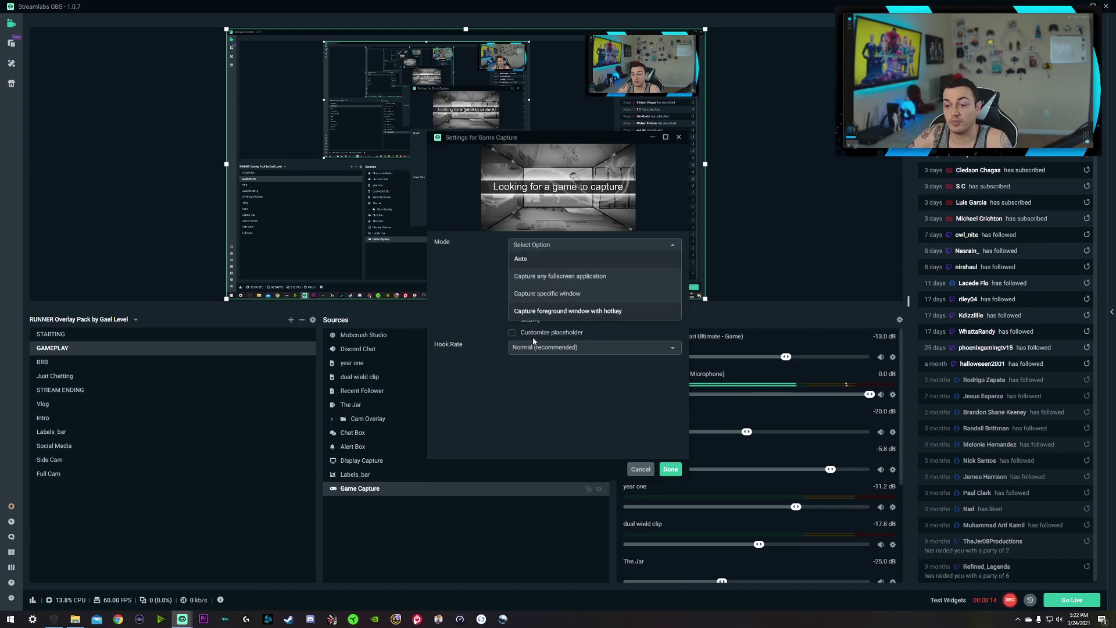
click(479, 289)
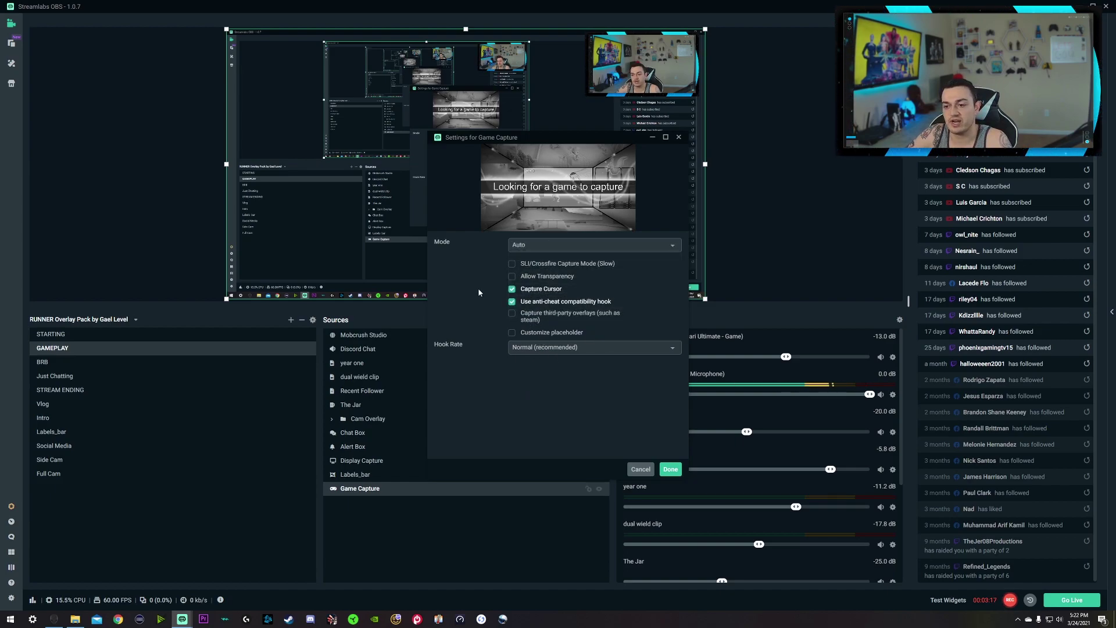
click(642, 472)
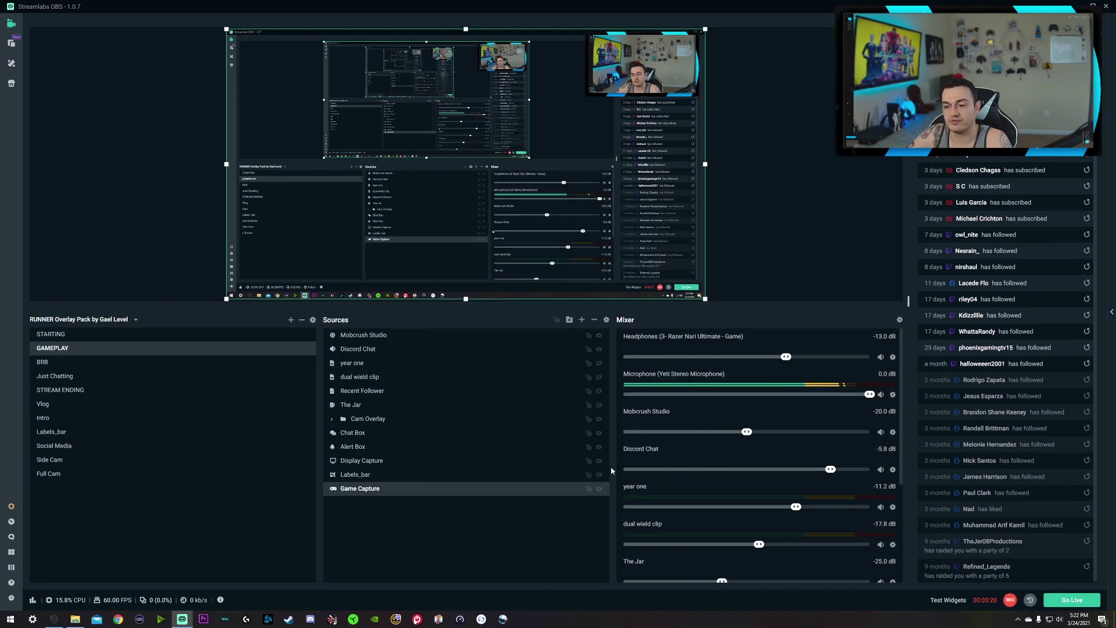
click(592, 320)
Confirm removing the Game Capture source, review Advanced process priority levels, then reach Audio settings
click(506, 305)
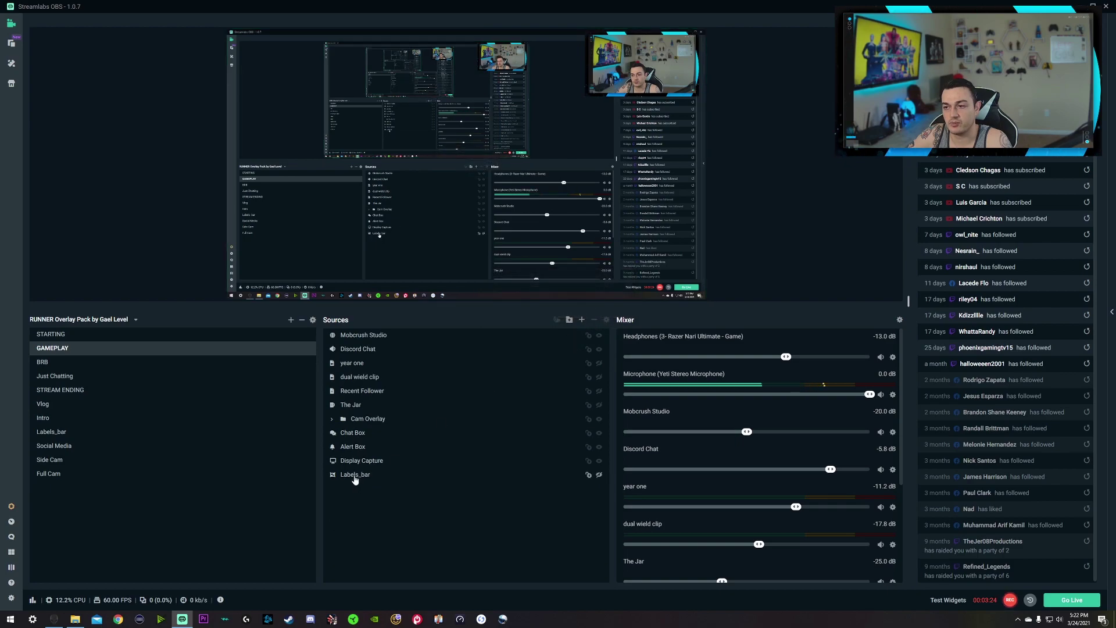
click(12, 599)
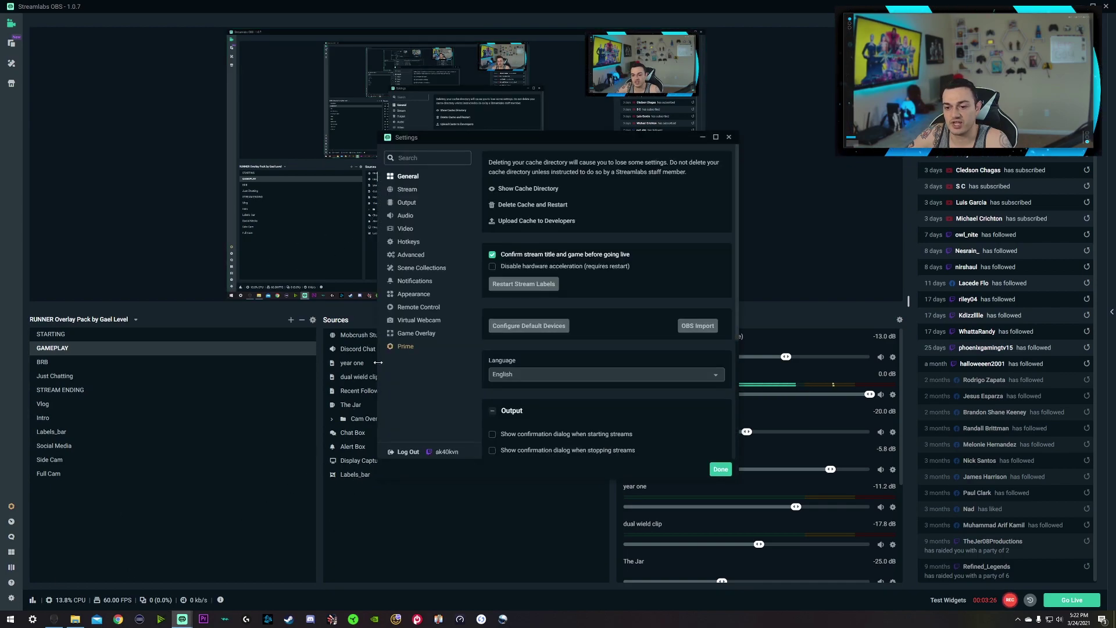
click(411, 254)
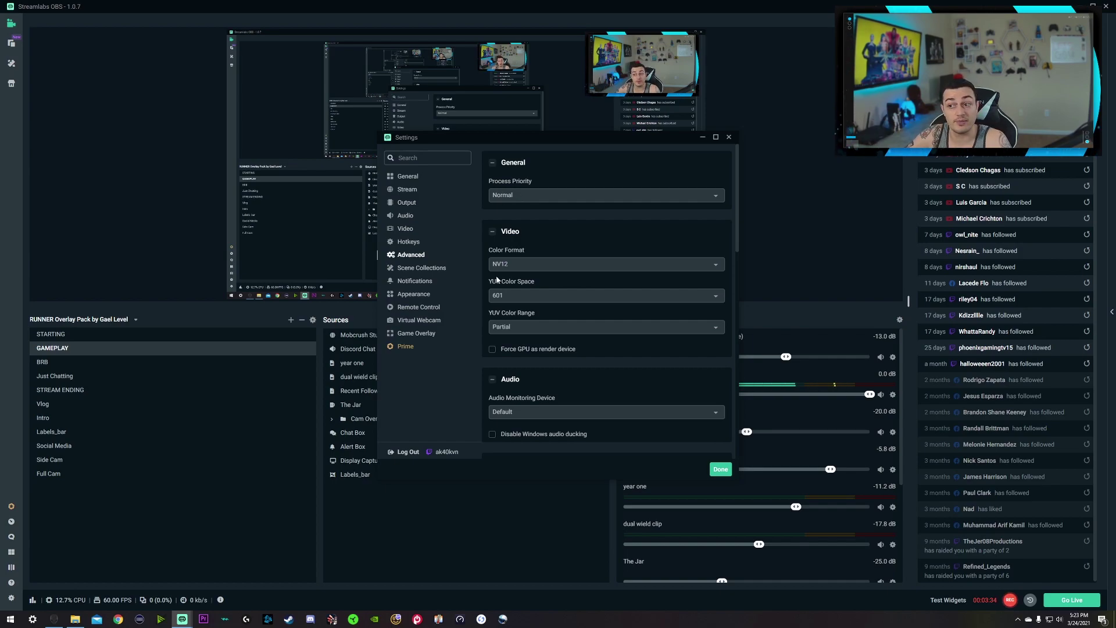
click(602, 195)
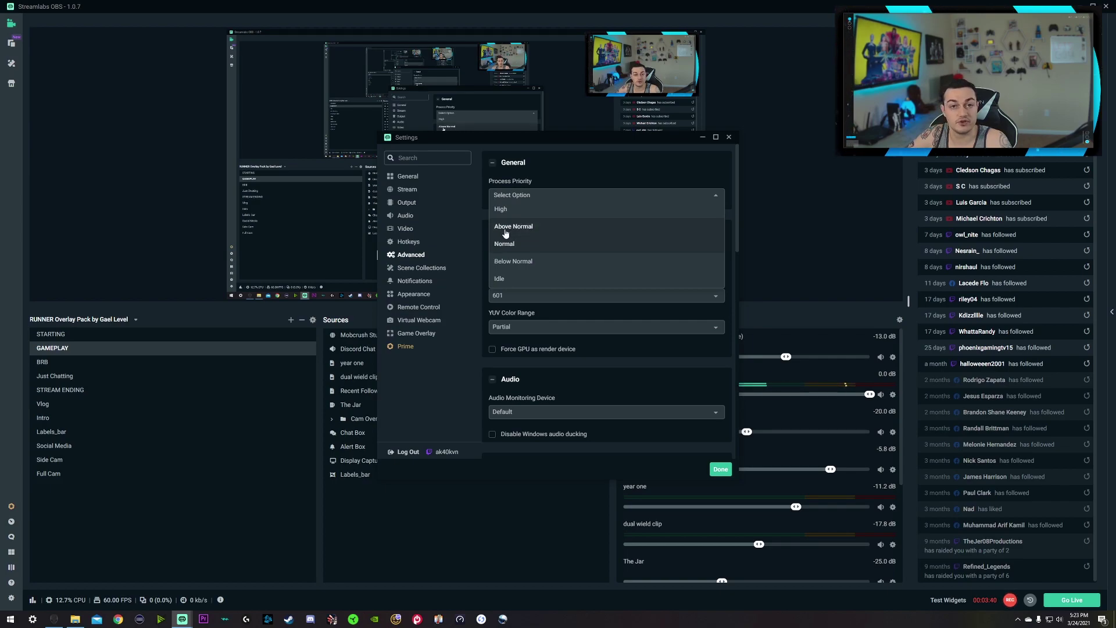
click(406, 216)
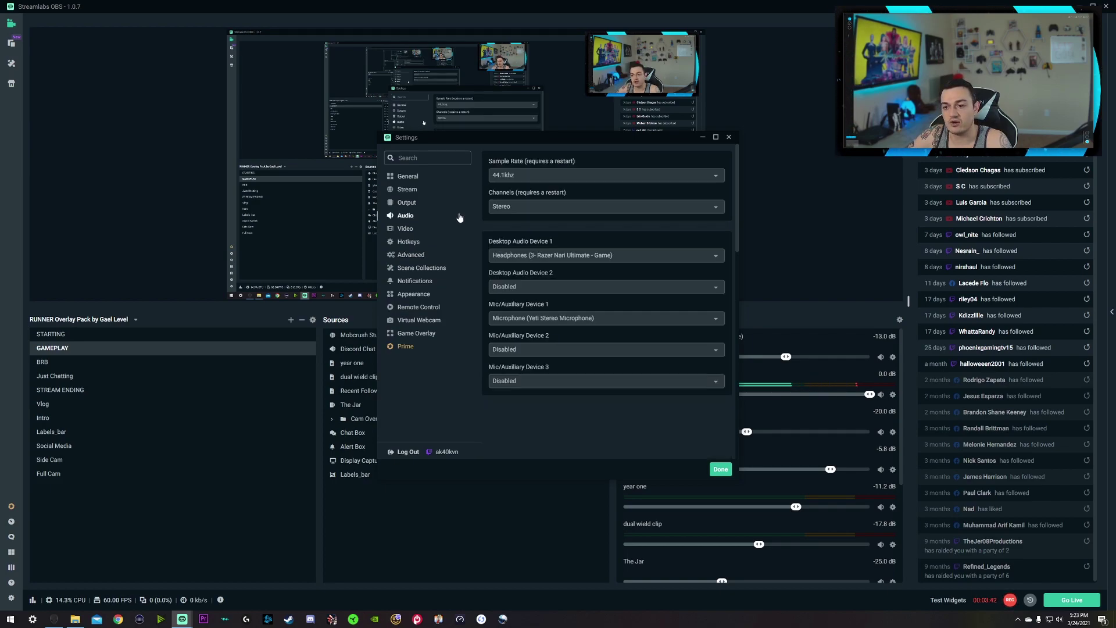
View the Output page's Recording tab, then the Streaming tab with NVENC, CBR and 6000 bitrate
click(407, 202)
scroll(495, 294, down, 2)
scroll(494, 294, up, 1)
scroll(517, 314, down, 2)
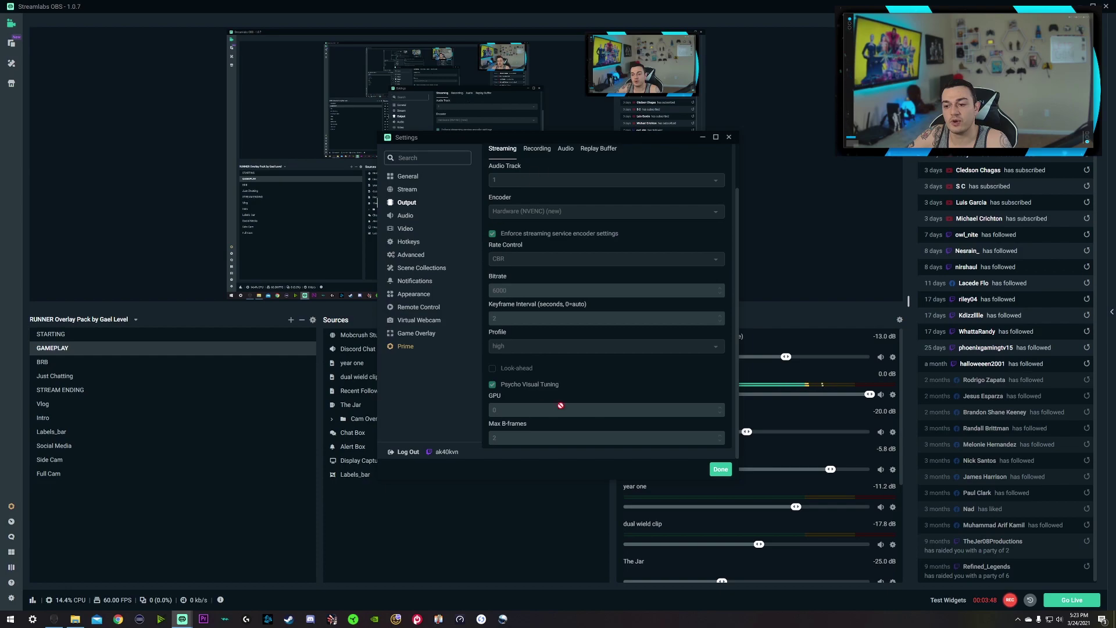
scroll(584, 416, up, 3)
click(536, 200)
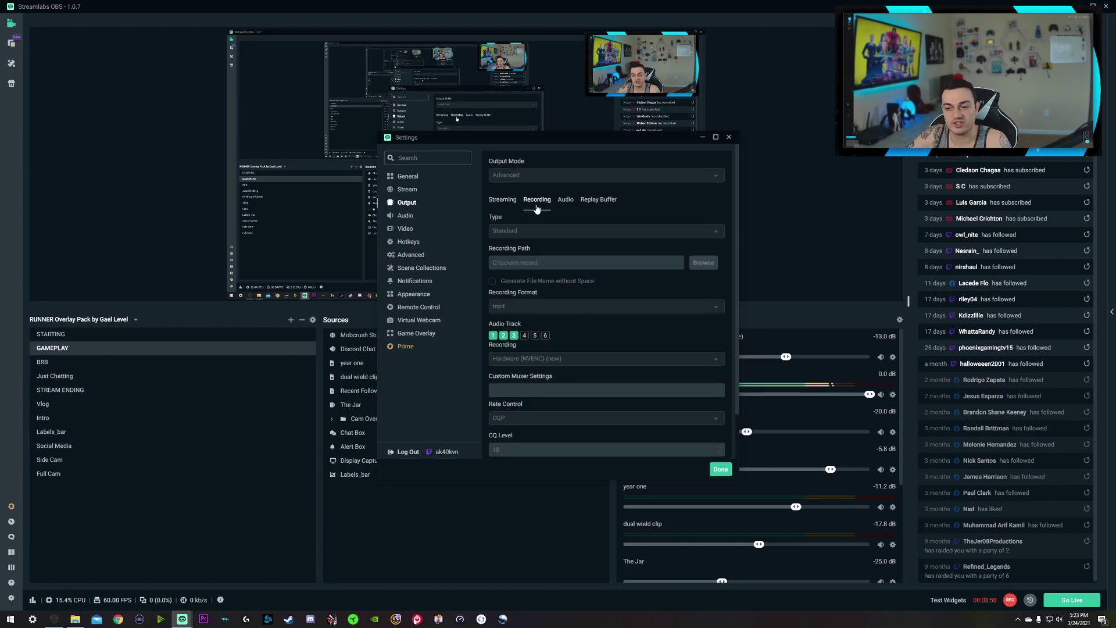
scroll(520, 295, down, 2)
scroll(519, 314, up, 2)
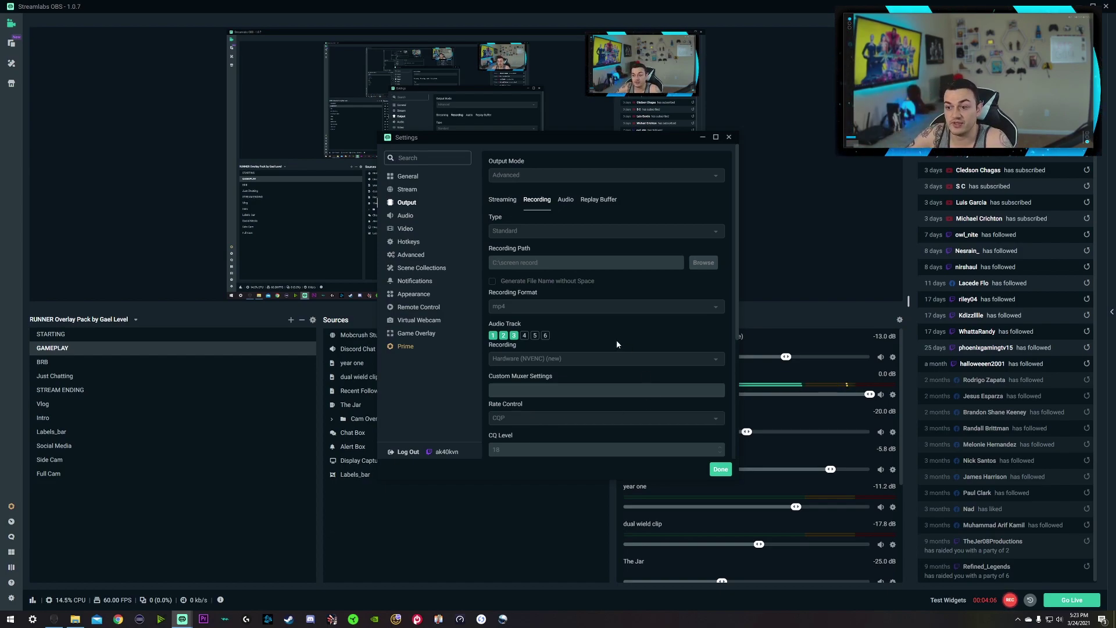
scroll(563, 377, down, 3)
scroll(558, 366, up, 2)
scroll(549, 349, down, 3)
scroll(548, 347, up, 3)
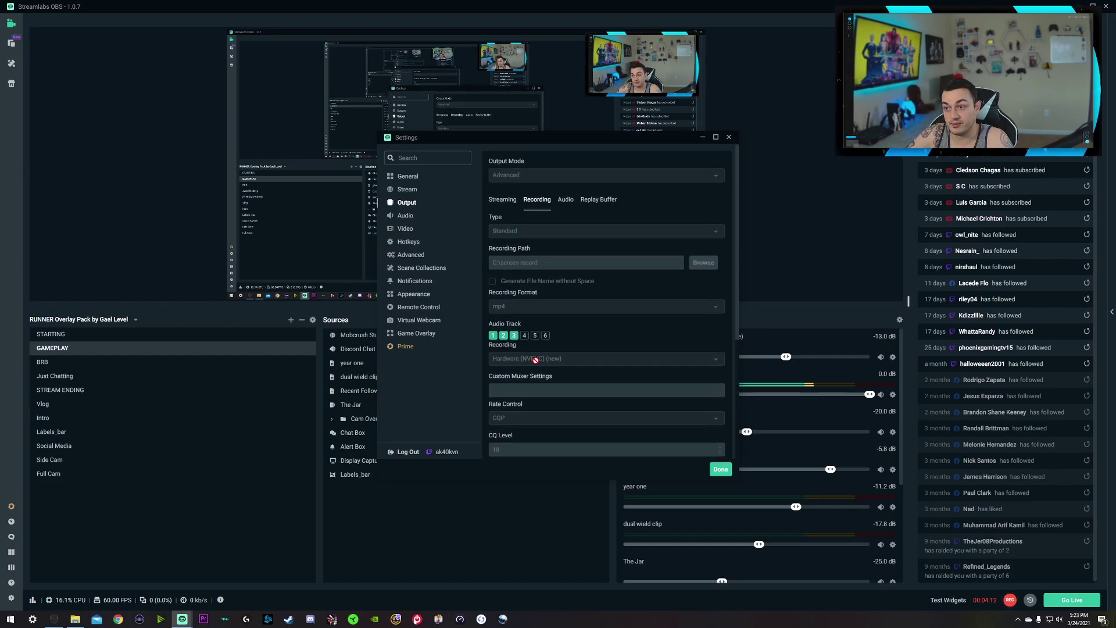
click(505, 199)
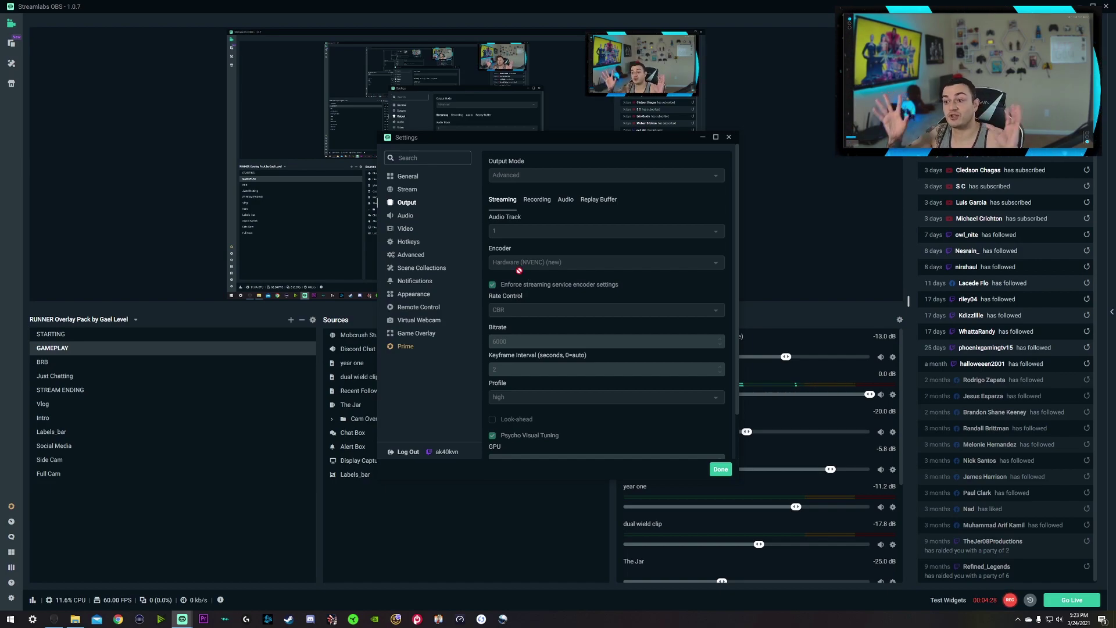
scroll(475, 383, down, 3)
scroll(507, 349, down, 2)
scroll(506, 311, up, 2)
scroll(507, 310, down, 2)
scroll(506, 311, up, 3)
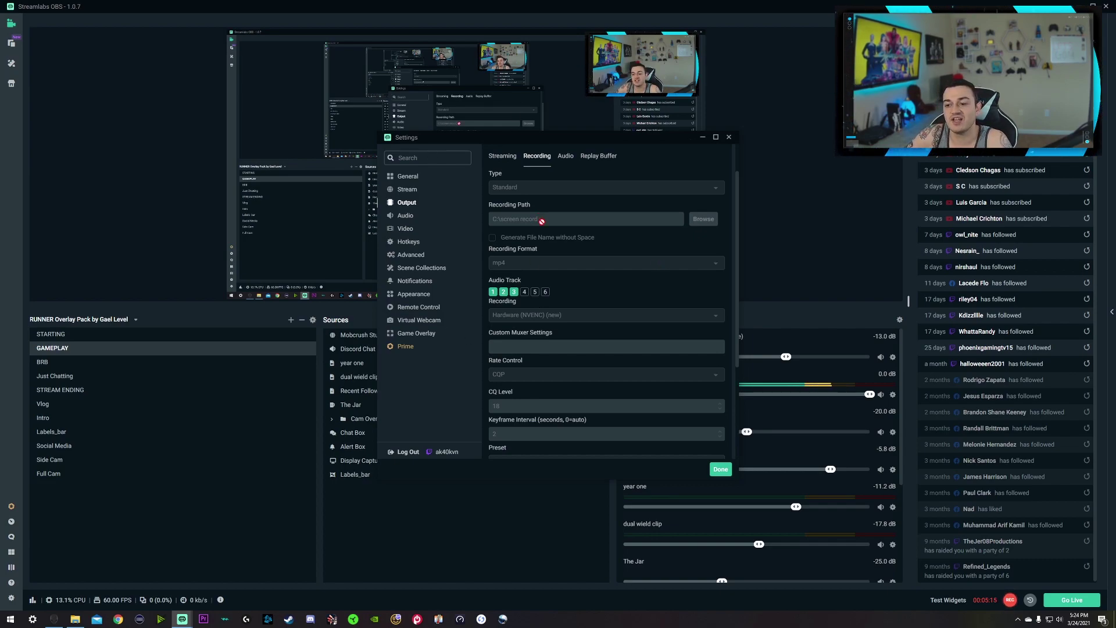
scroll(498, 331, down, 1)
scroll(499, 330, down, 2)
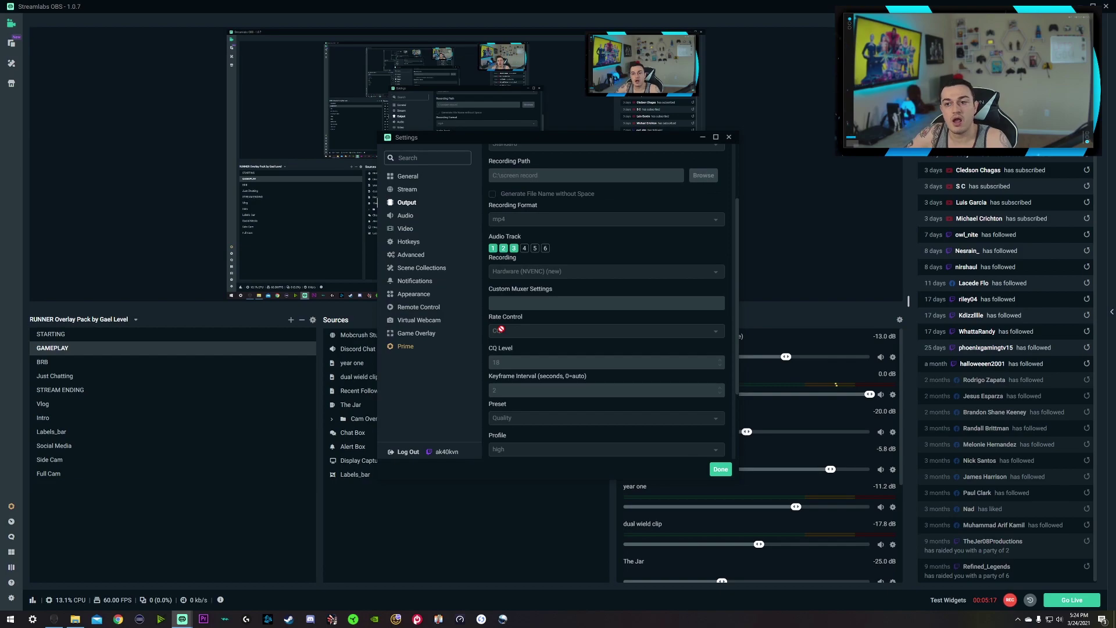
scroll(500, 329, up, 3)
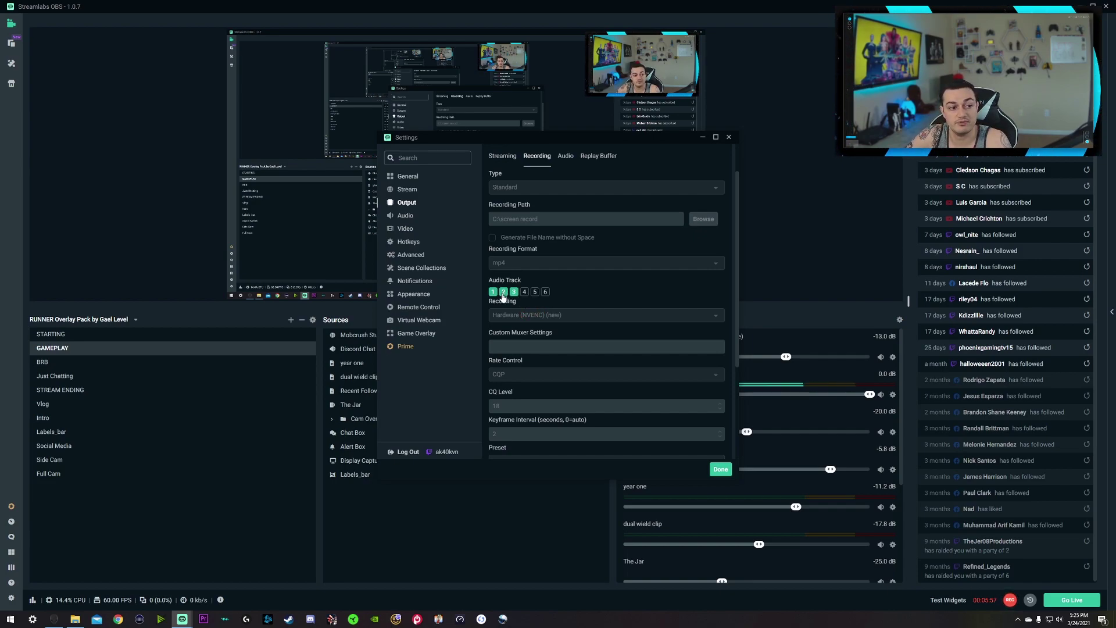
scroll(515, 306, down, 4)
scroll(516, 319, down, 3)
scroll(517, 325, up, 4)
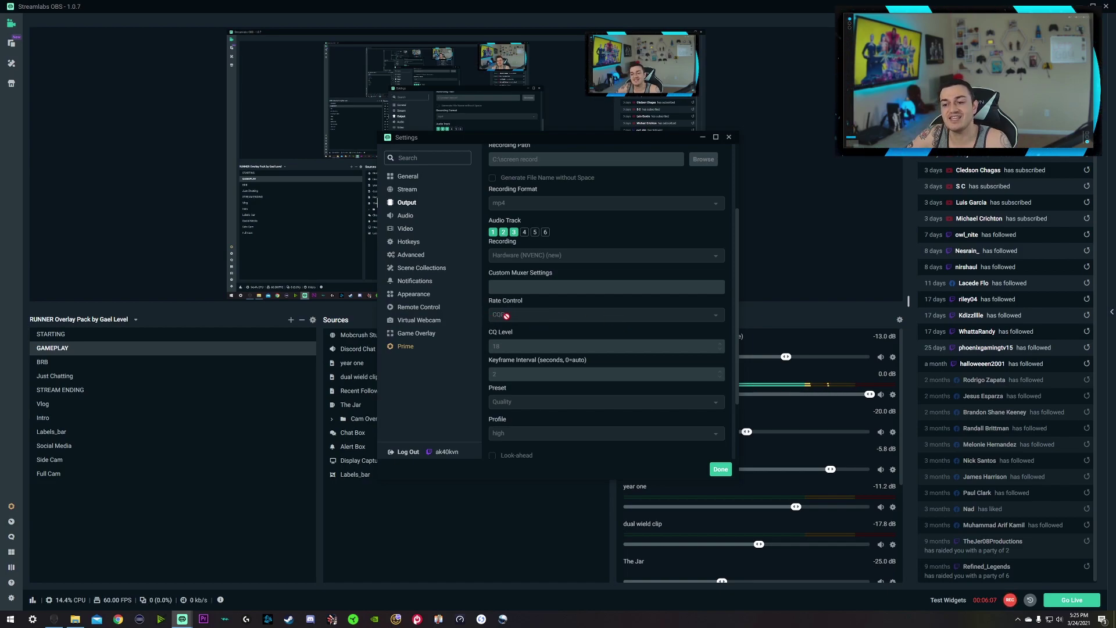
scroll(509, 317, up, 2)
scroll(498, 280, down, 2)
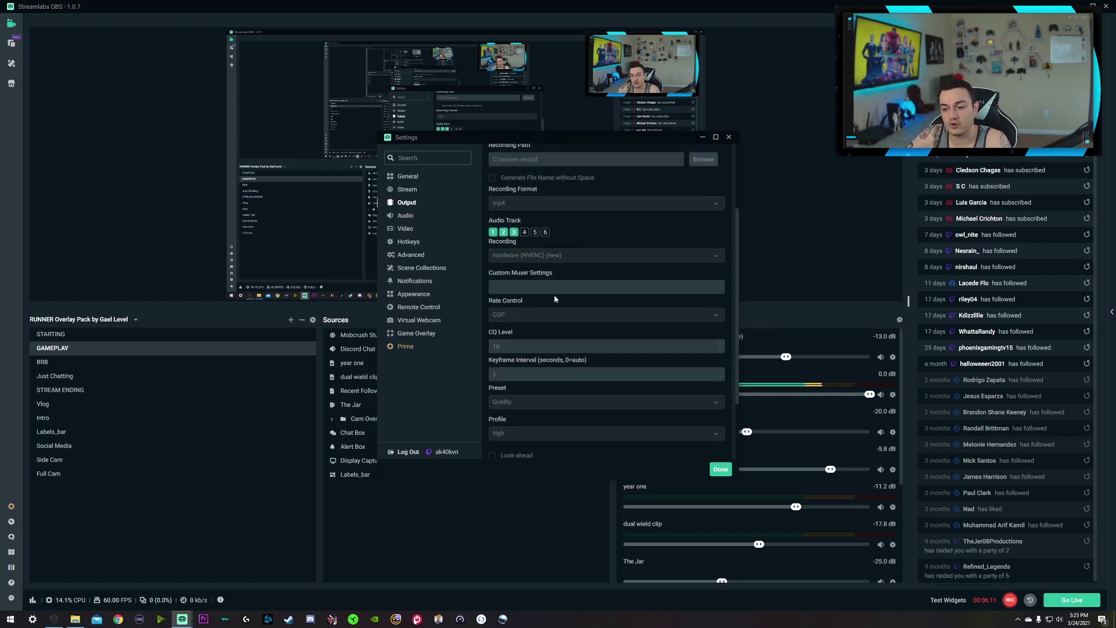
scroll(523, 304, down, 1)
scroll(507, 261, up, 1)
scroll(502, 303, down, 1)
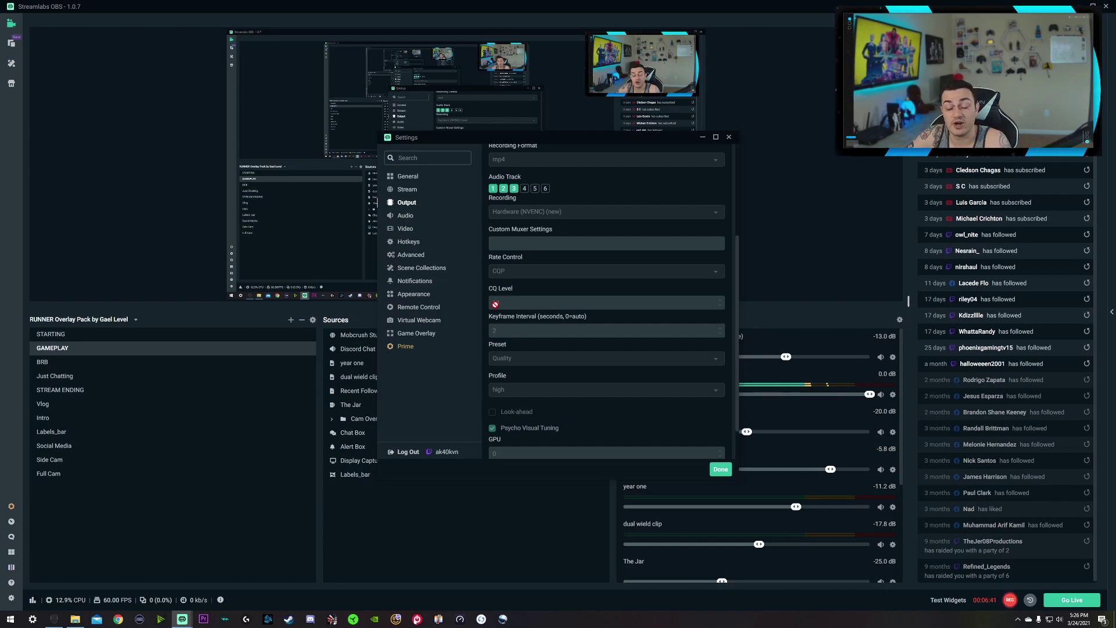
scroll(558, 313, down, 1)
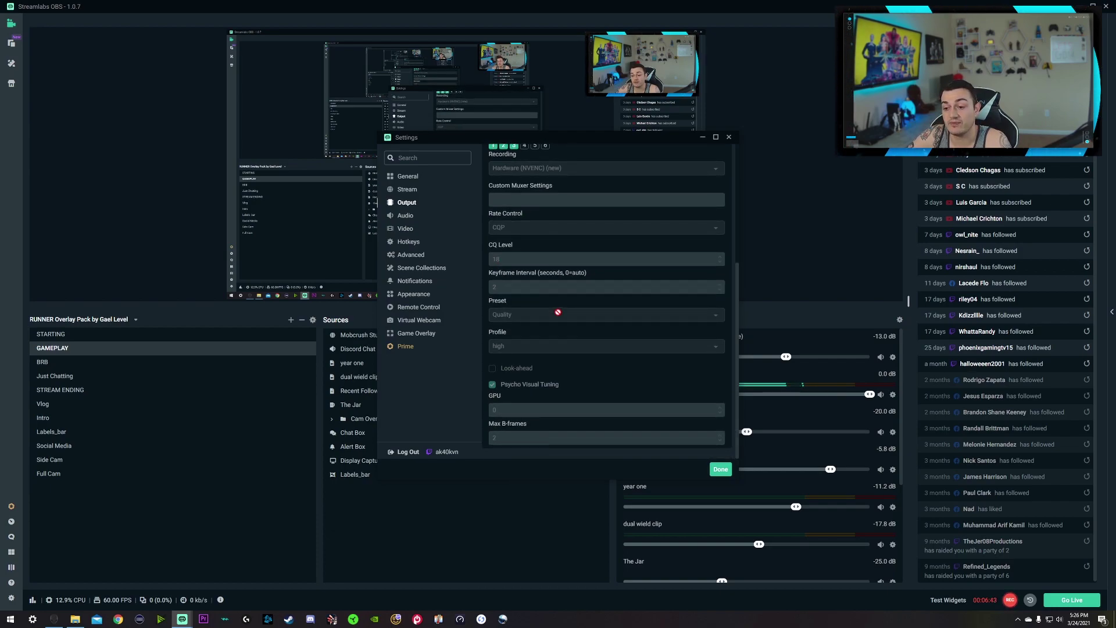
scroll(568, 340, up, 1)
scroll(523, 331, down, 1)
scroll(582, 344, up, 2)
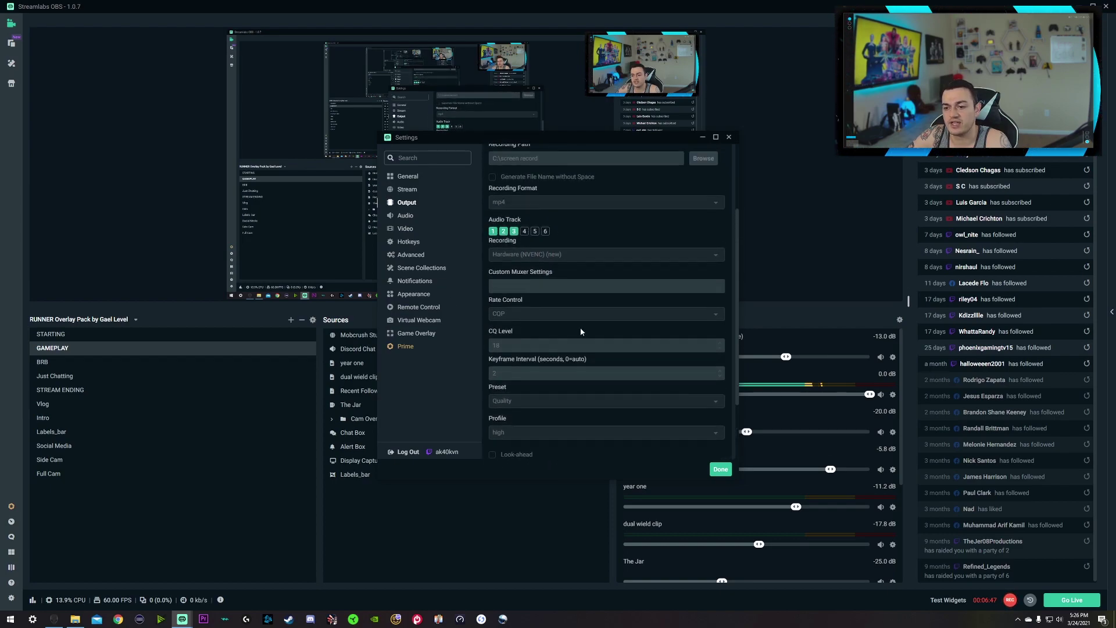
scroll(554, 326, up, 3)
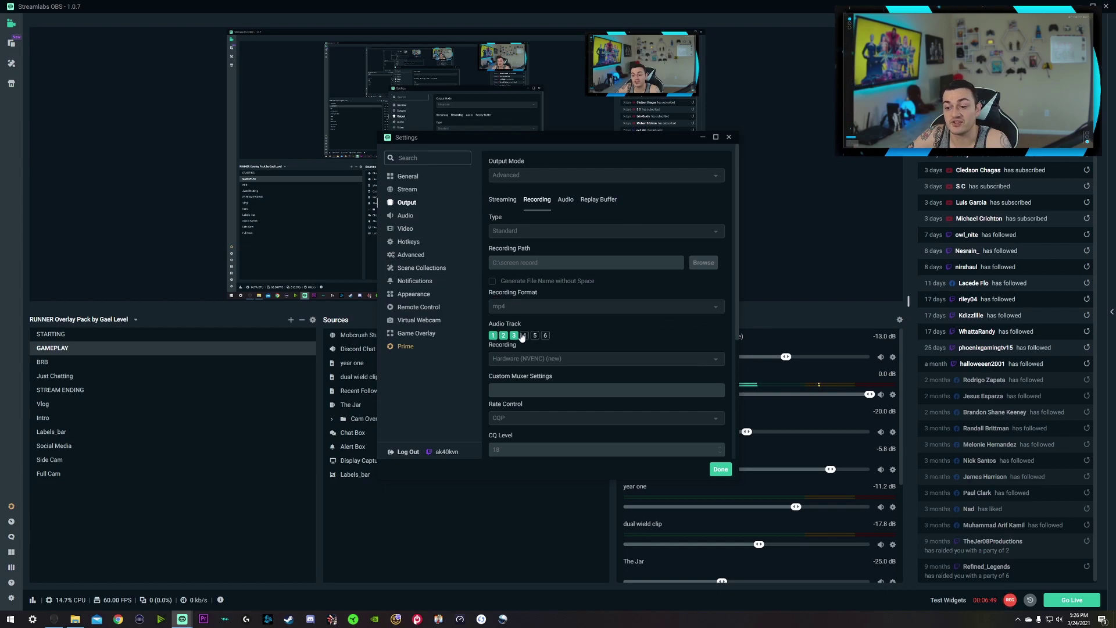